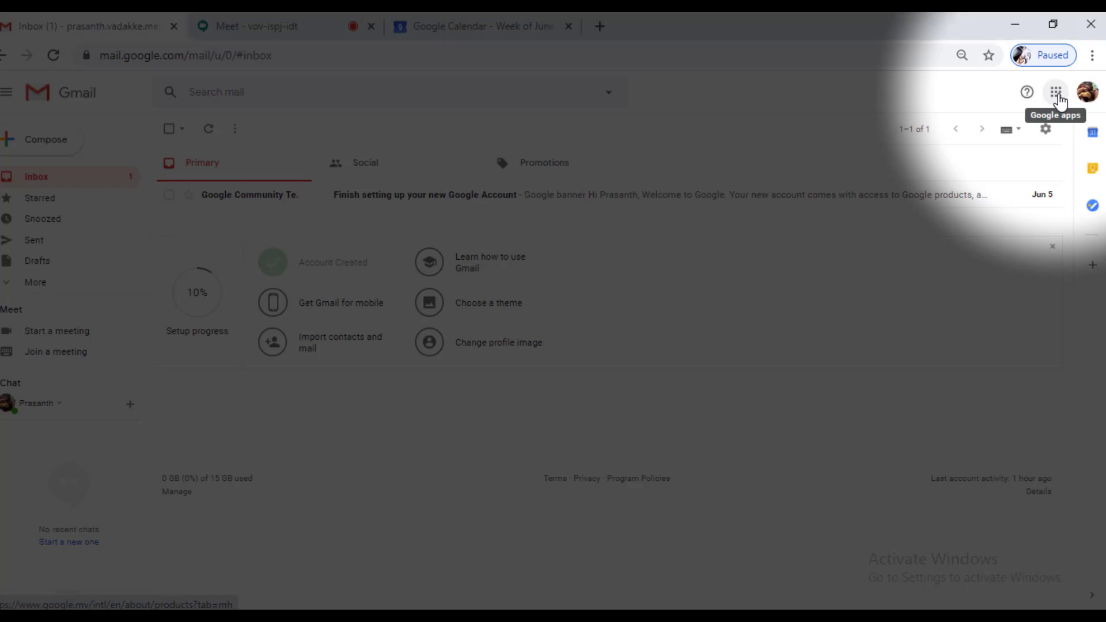
Switch to the Google Meet join screen, mute the microphone and try the camera toggle.
click(1057, 93)
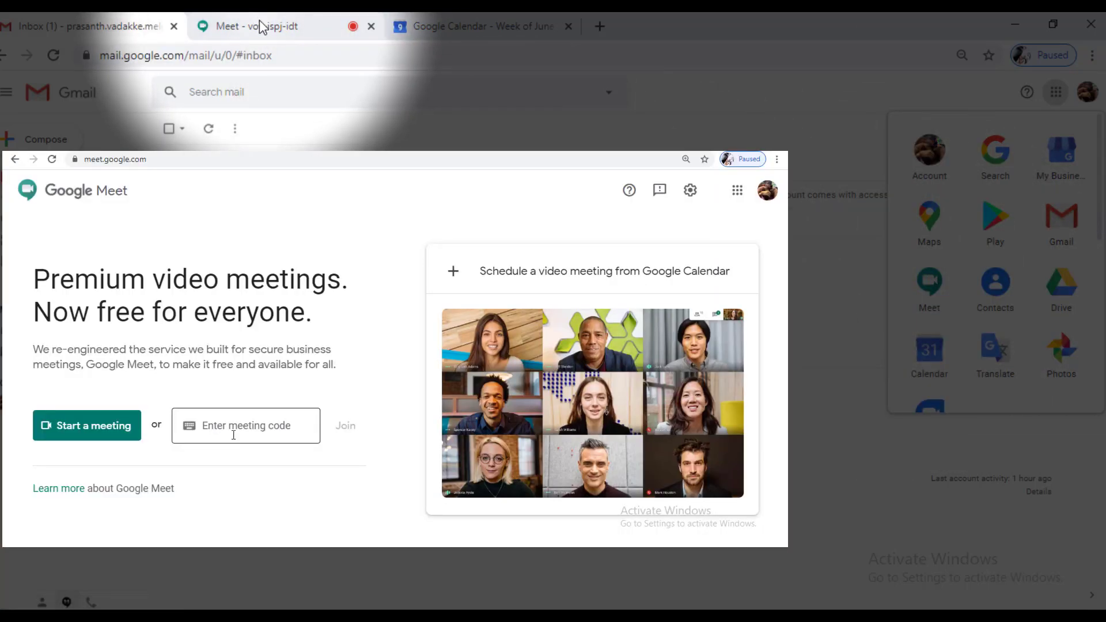
click(259, 23)
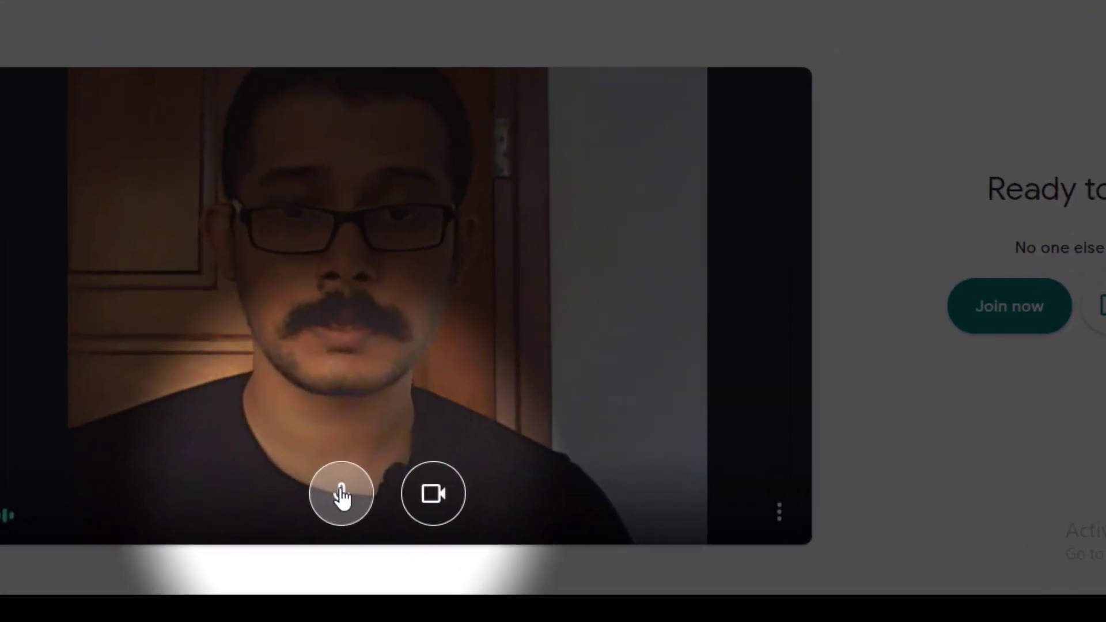
click(354, 509)
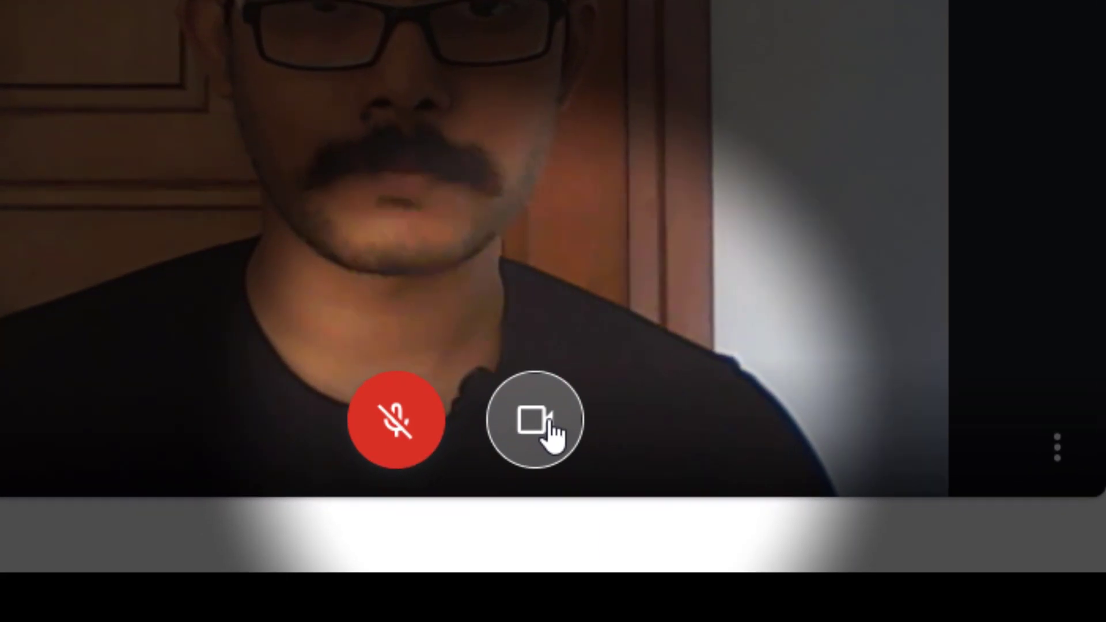
click(562, 428)
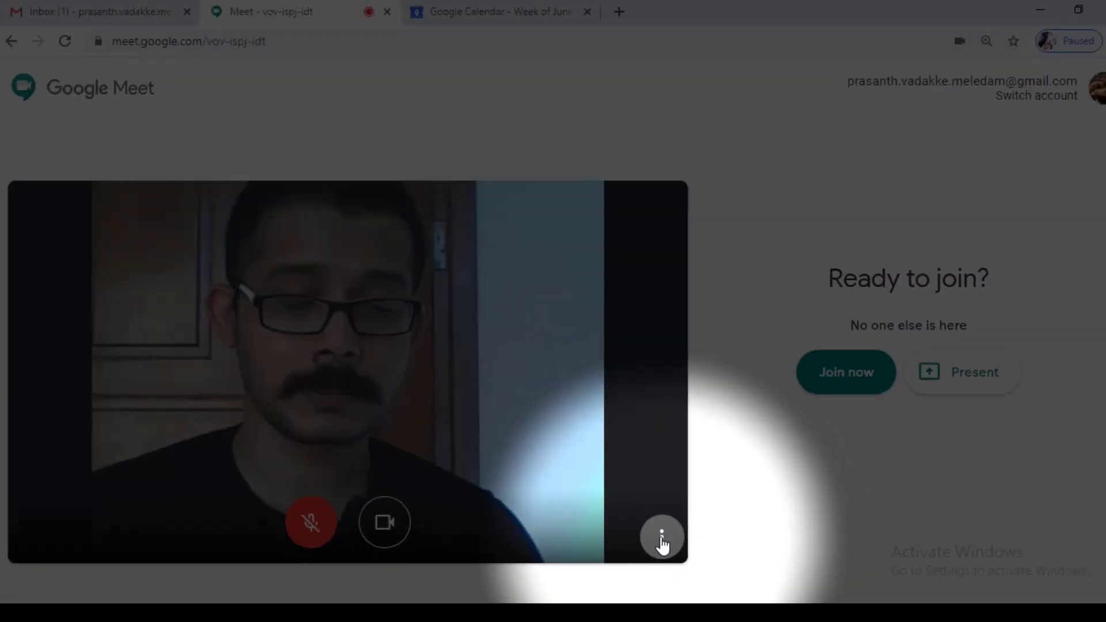
Open the meeting settings and examine the available microphone devices without changing the selection.
click(735, 520)
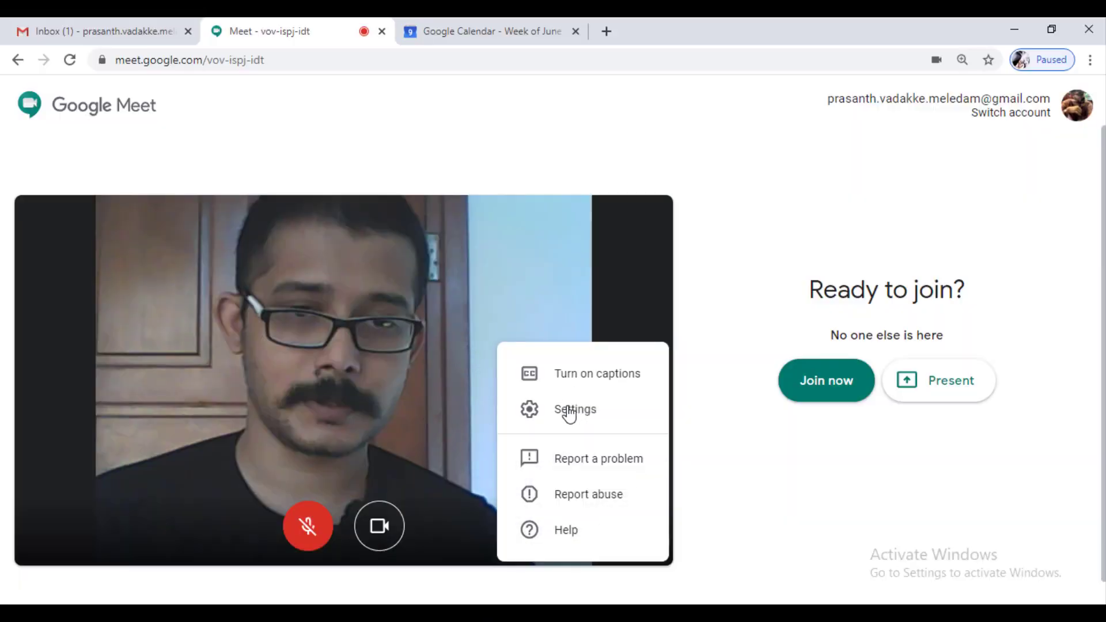
click(570, 412)
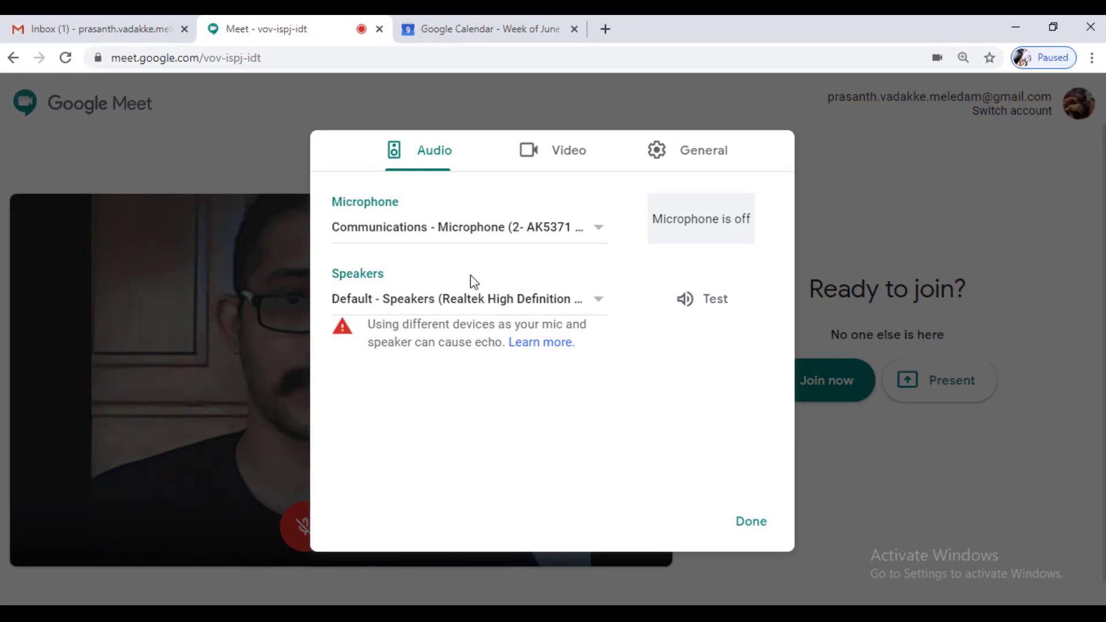
click(593, 226)
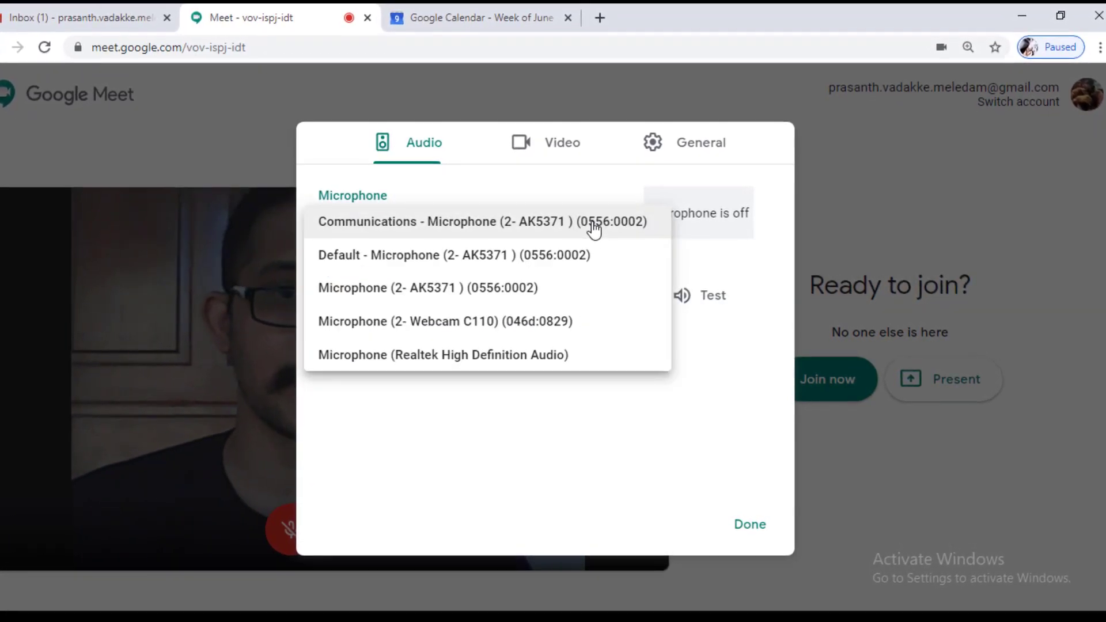
click(547, 402)
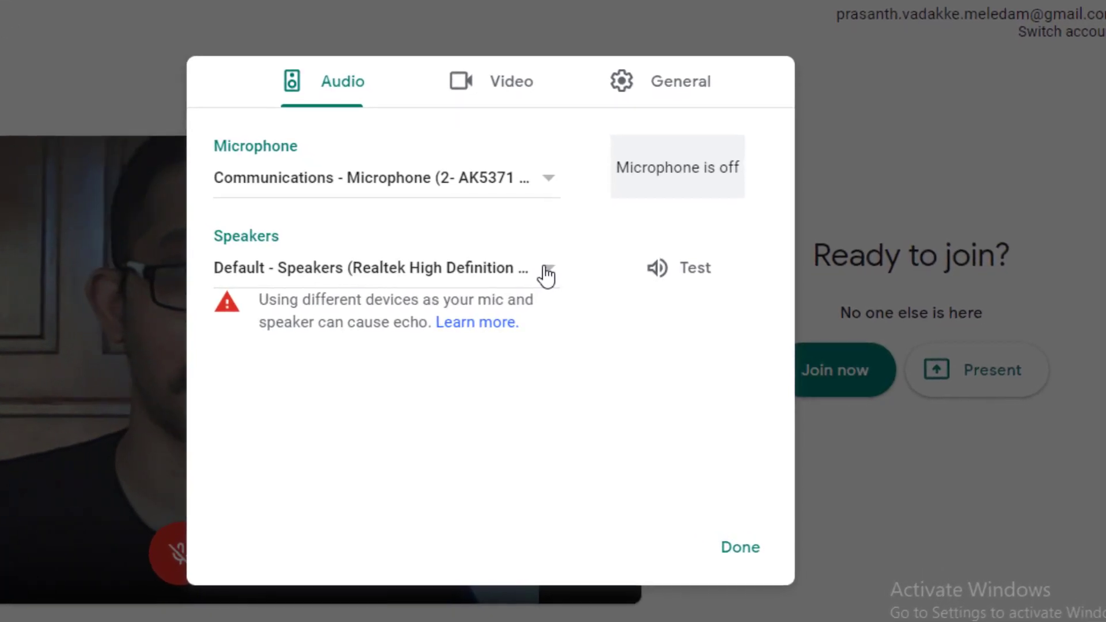
Review the send and receive resolution choices and the general settings, and close the meeting settings.
click(459, 79)
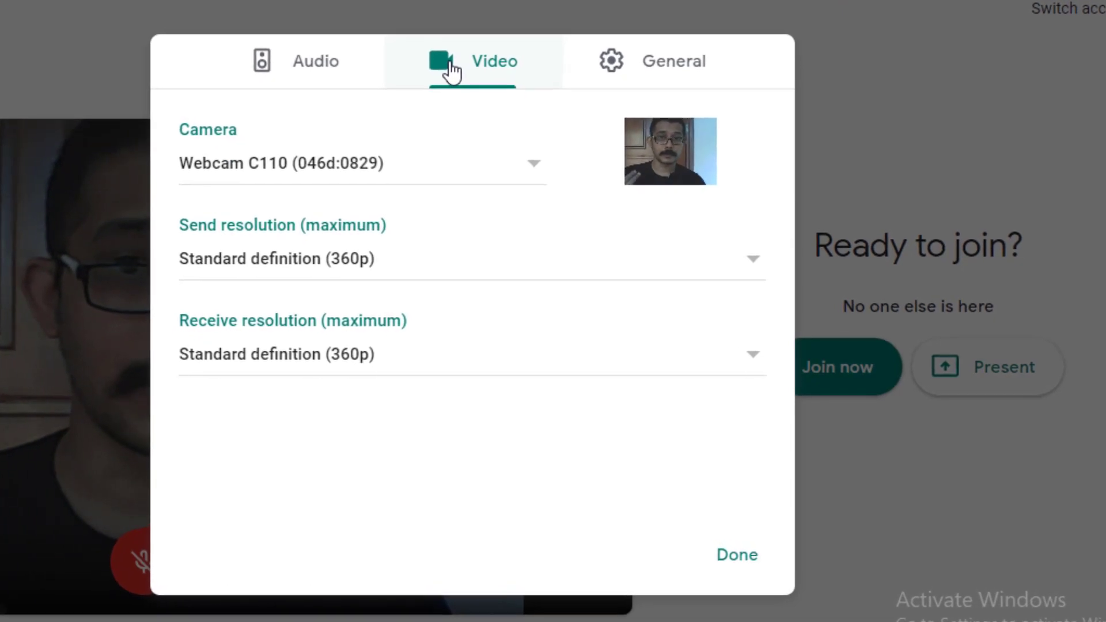
click(752, 255)
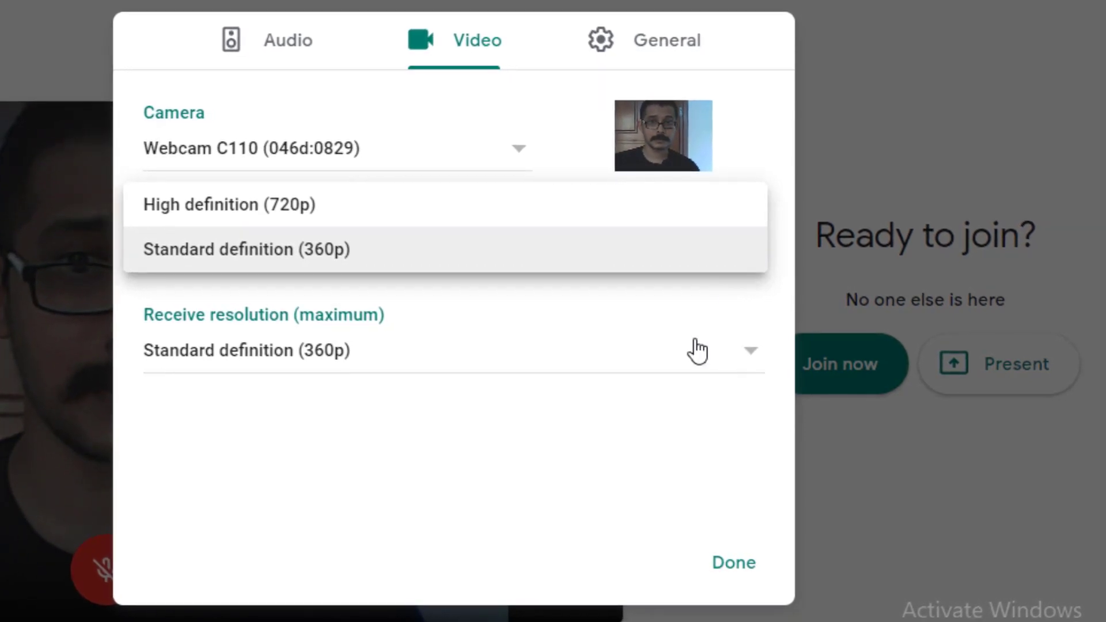
click(625, 420)
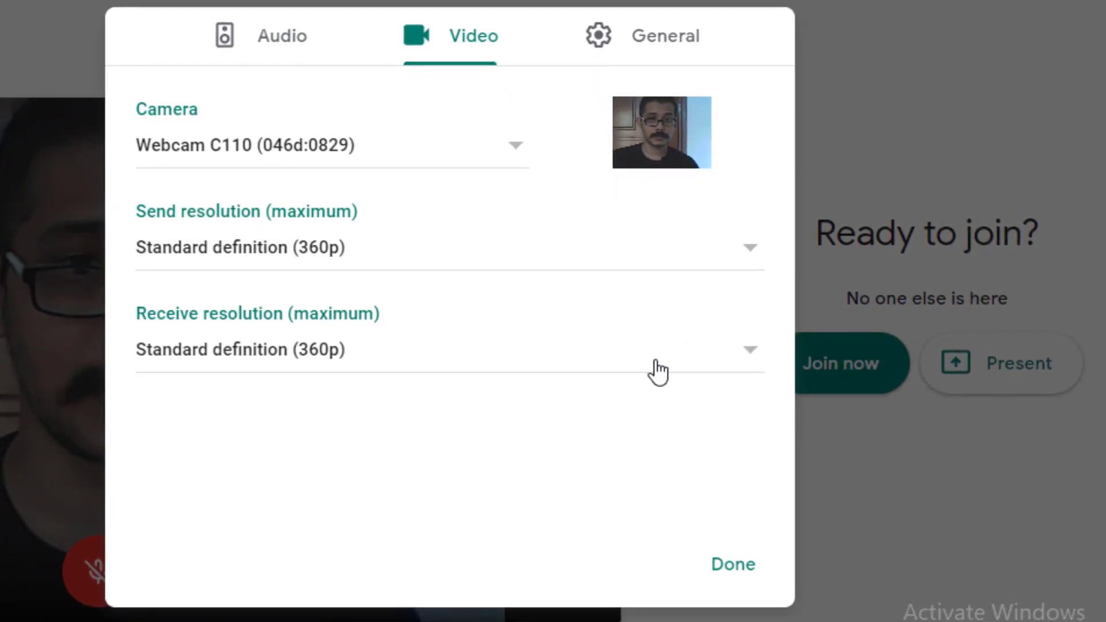
click(657, 371)
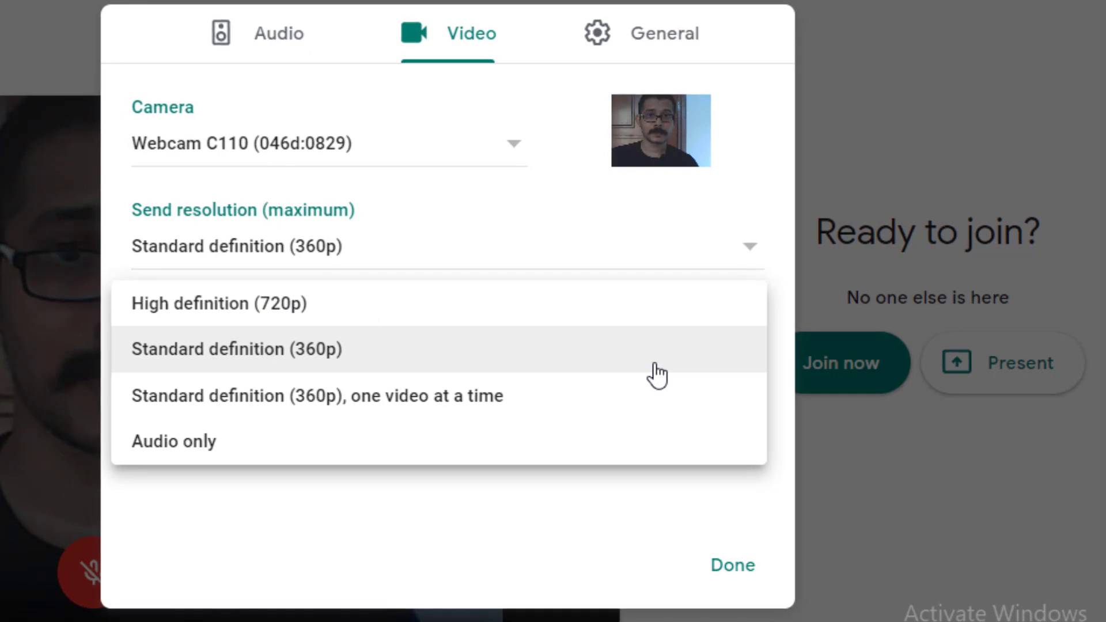
click(538, 513)
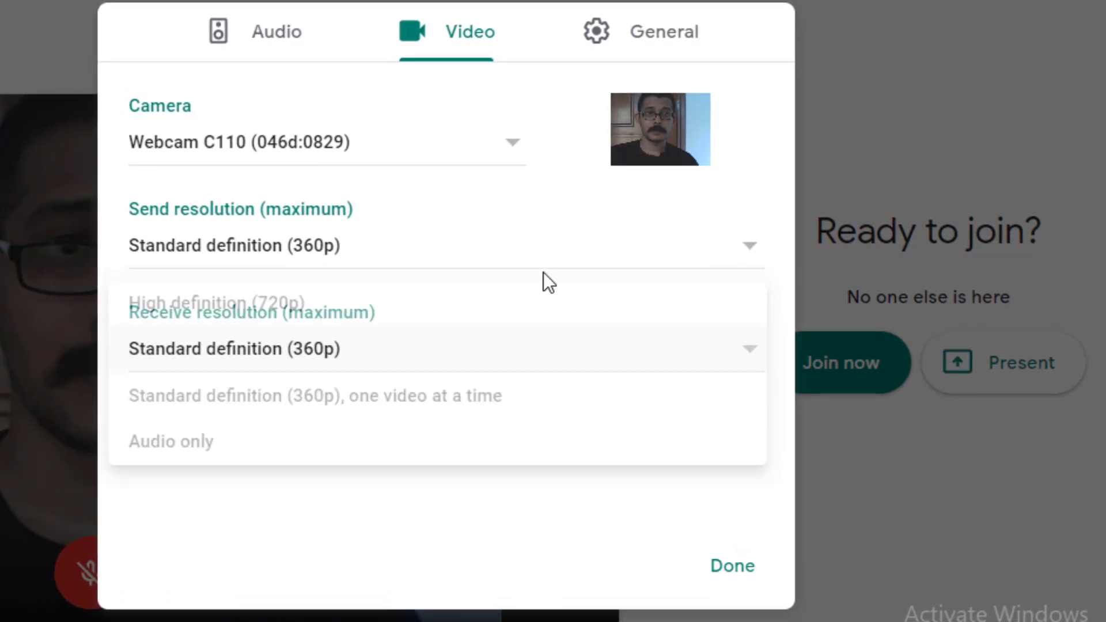
click(632, 47)
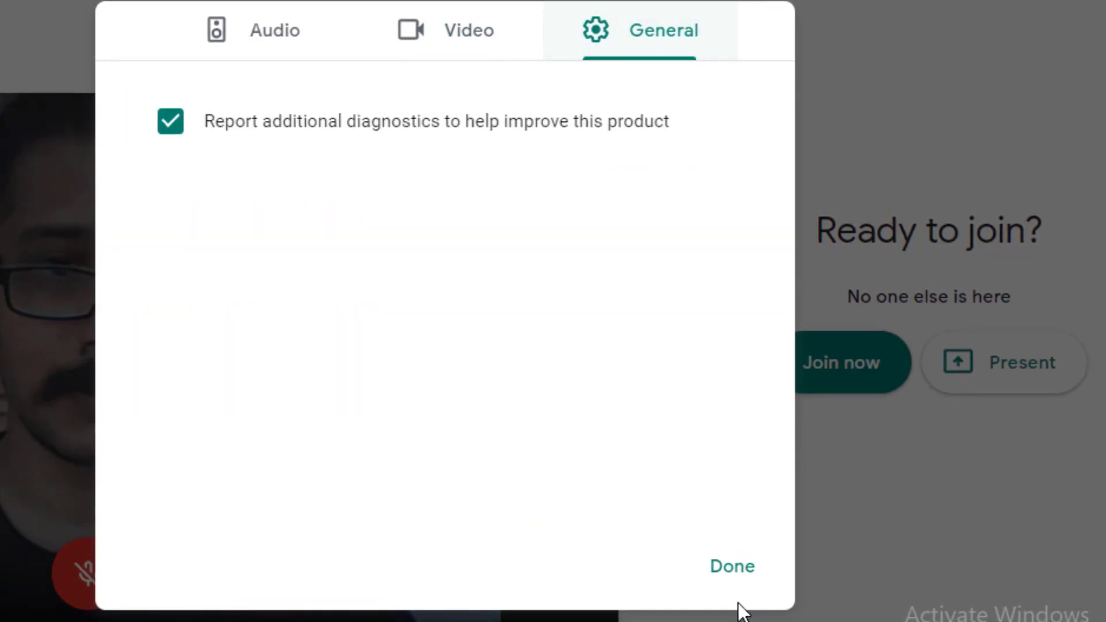
click(744, 572)
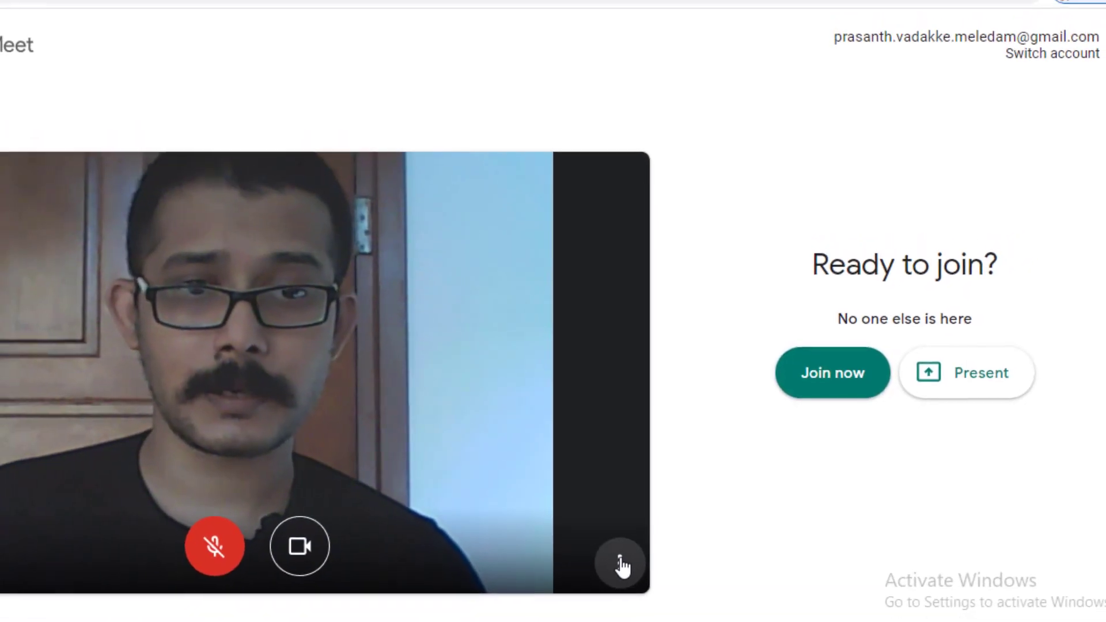
Join the meeting with the microphone muted and show its participants list.
click(621, 563)
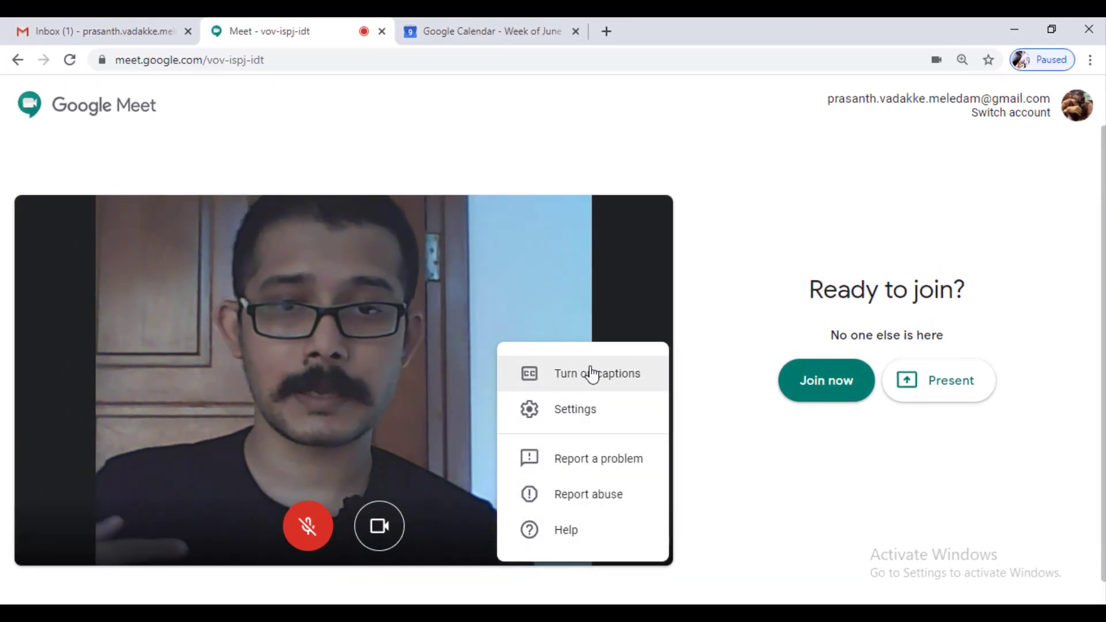
click(810, 555)
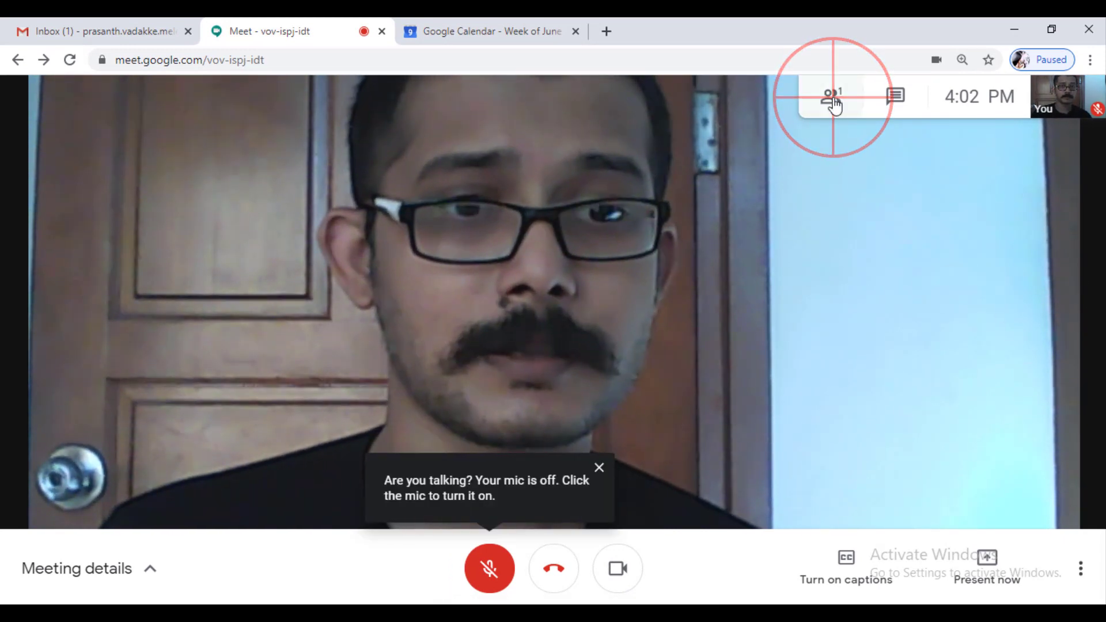
click(834, 101)
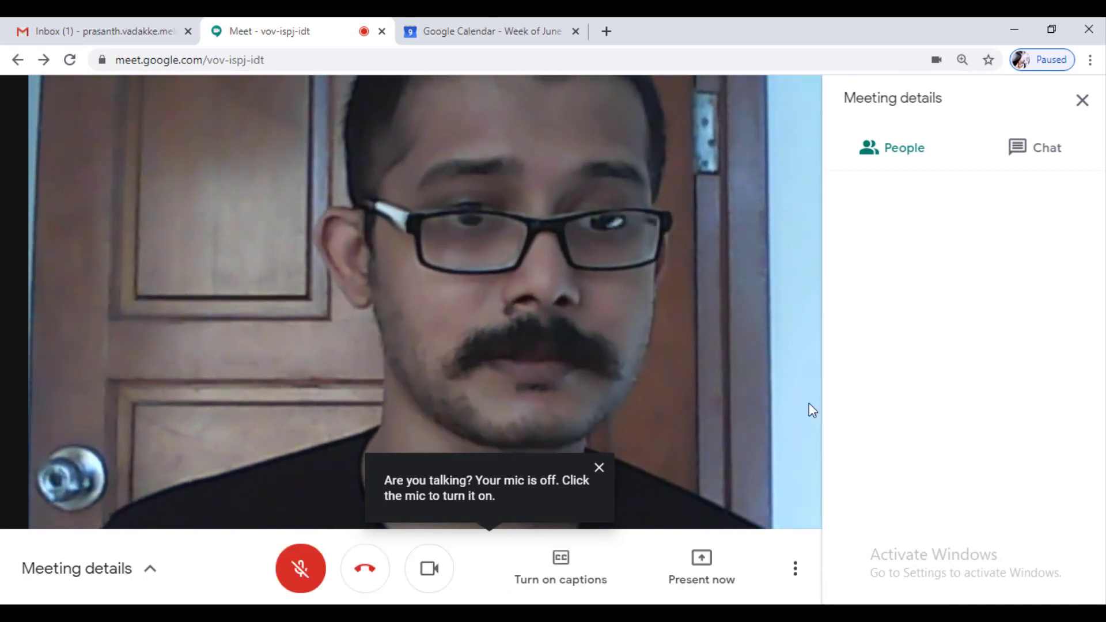
Check the invitee's e-mail address in the open Notepad note and minimise the note.
click(655, 603)
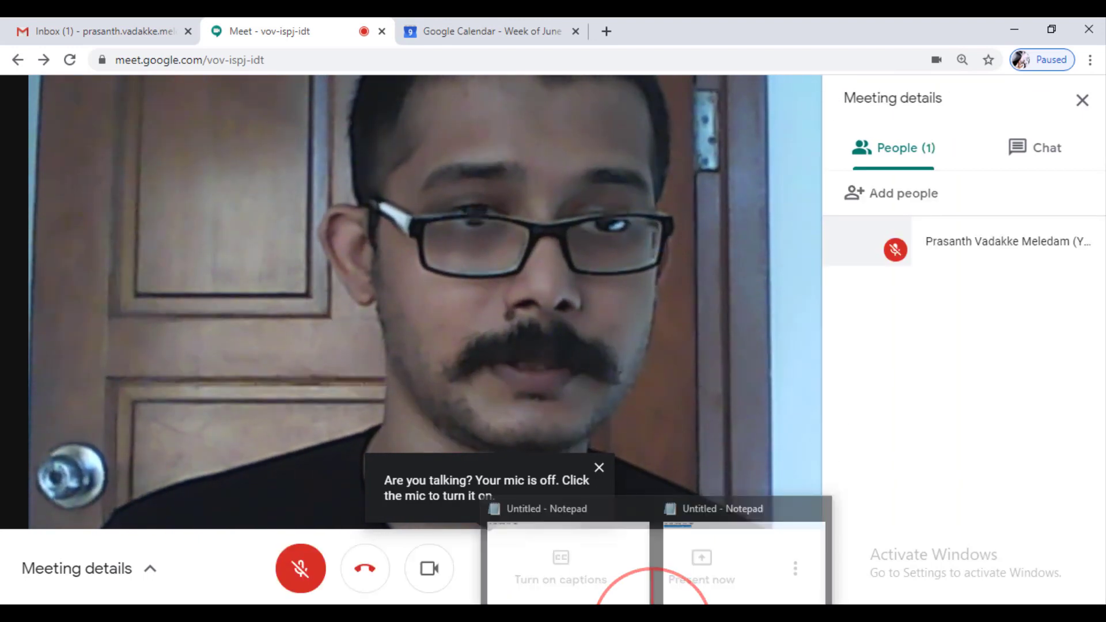
click(706, 581)
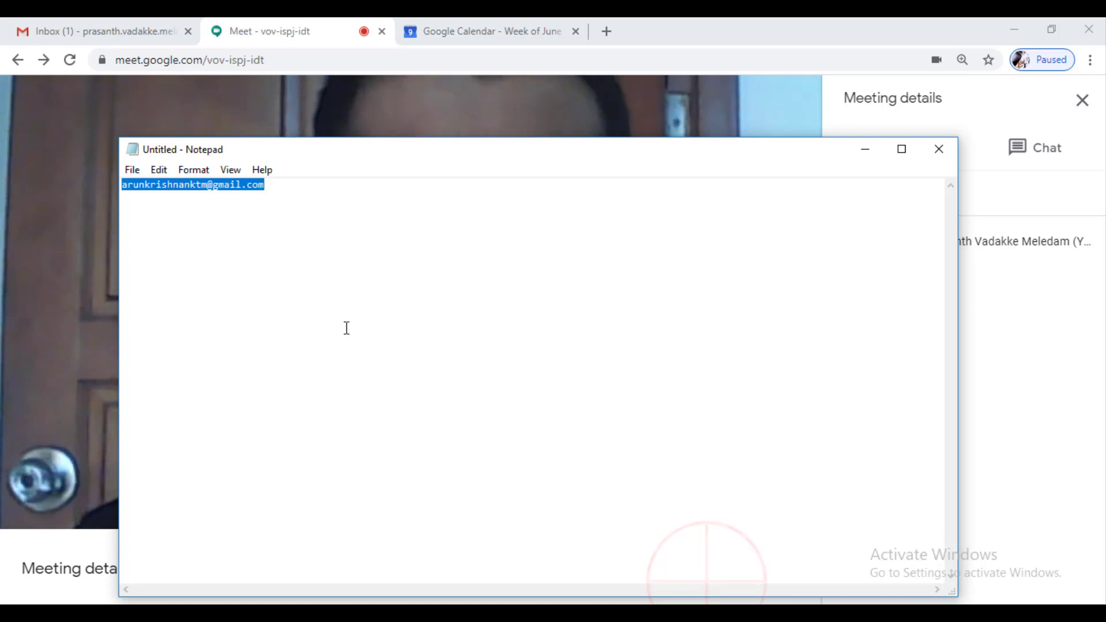
click(865, 149)
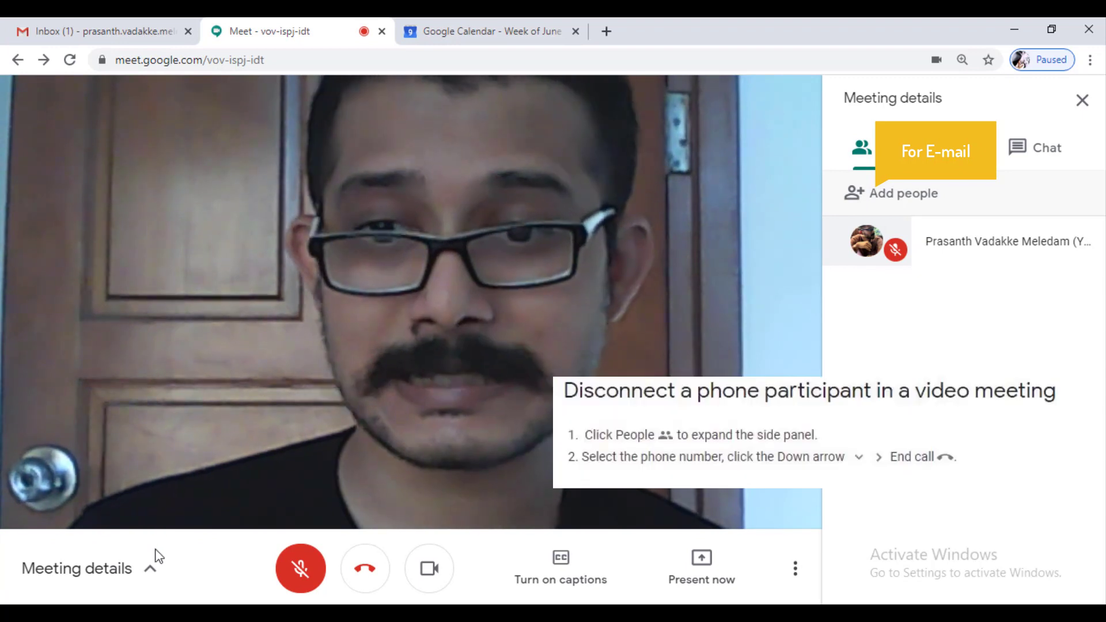
Examine the meeting's joining info and its calendar attachments, and close the details.
click(149, 567)
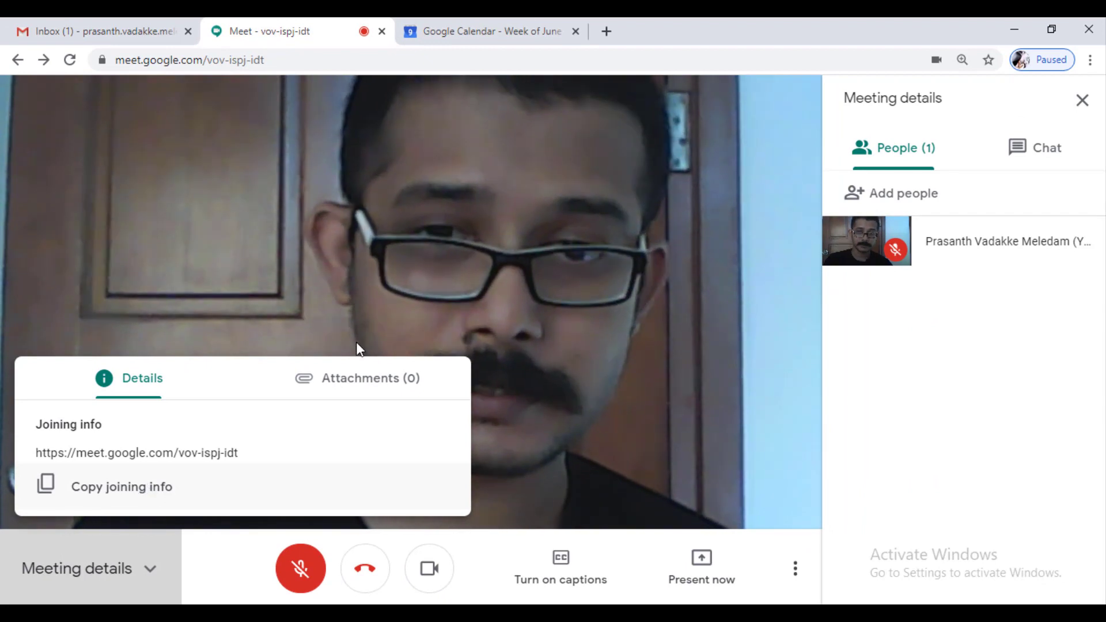
click(356, 388)
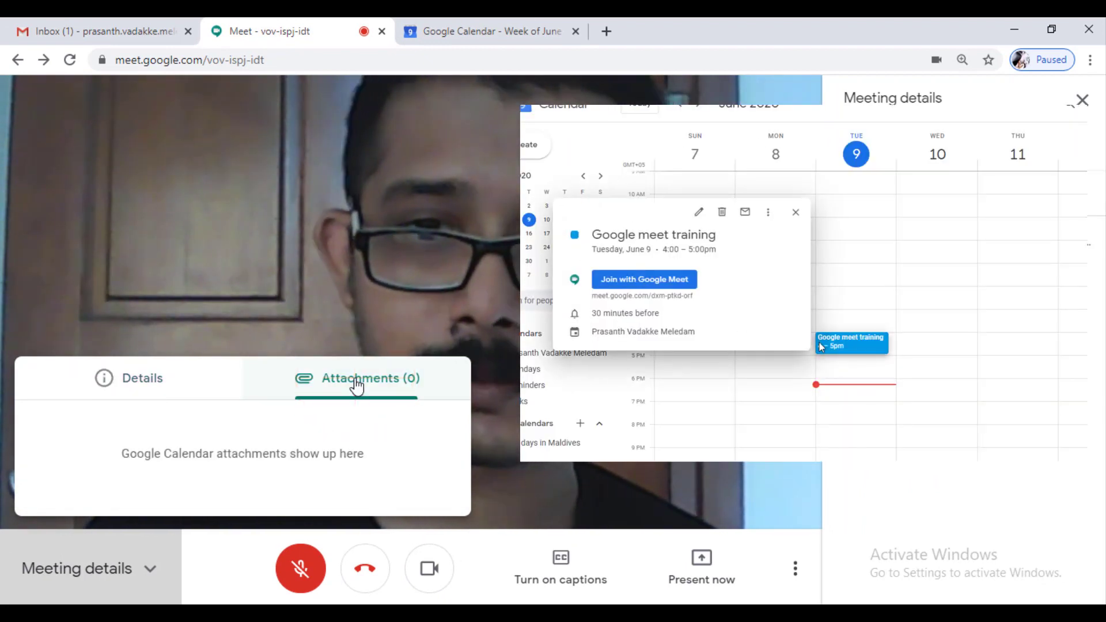
click(699, 215)
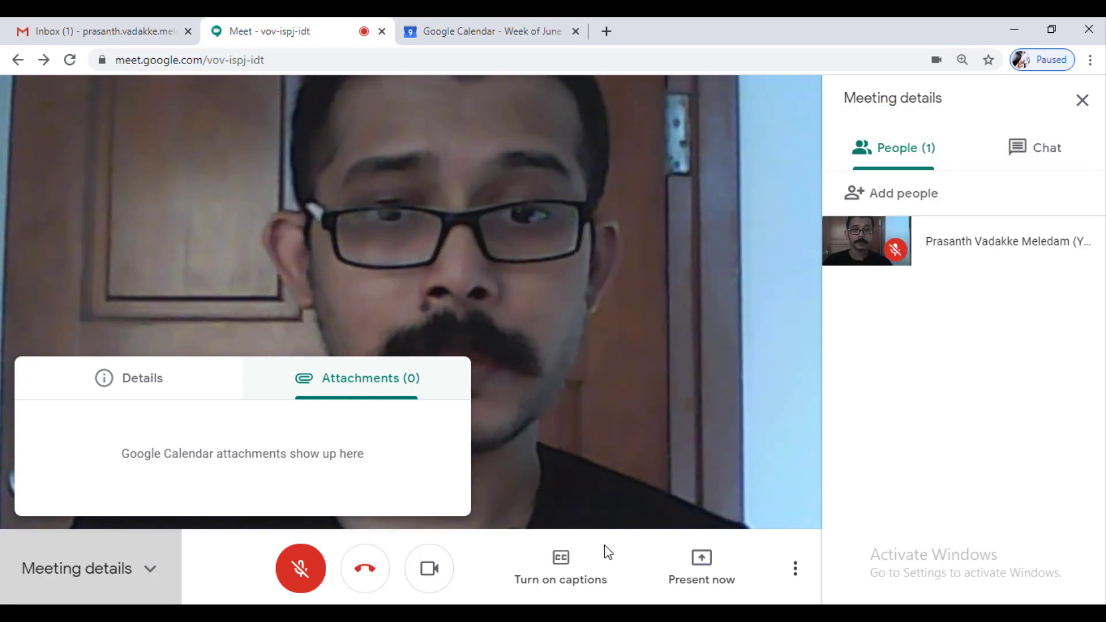
click(989, 419)
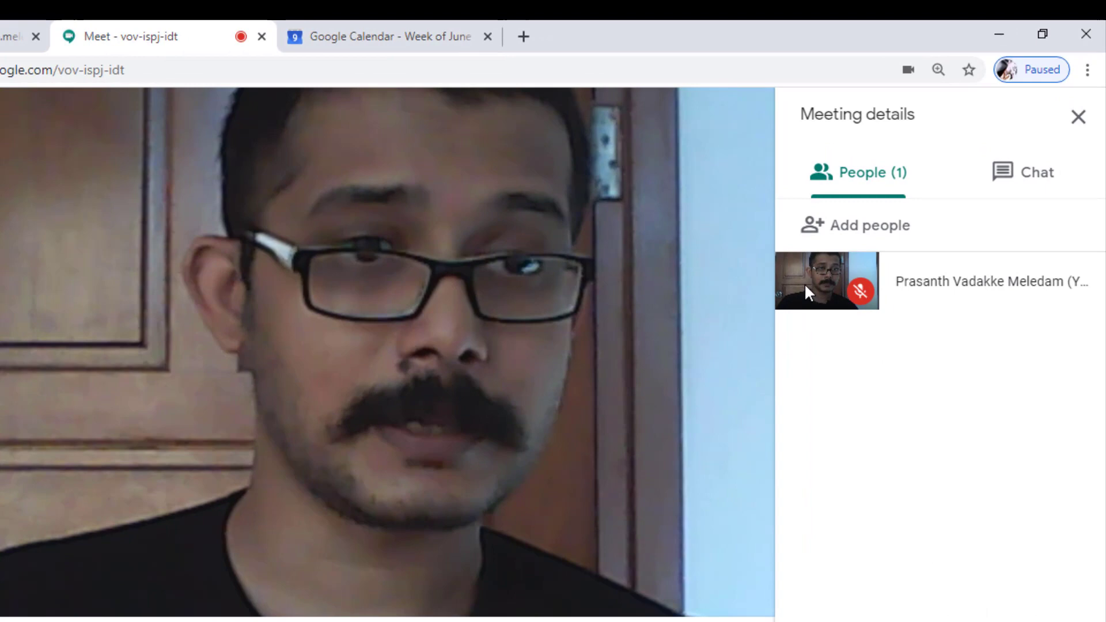
Pin the own video tile in the participants list and unpin it again.
click(831, 262)
mouse_move(772, 329)
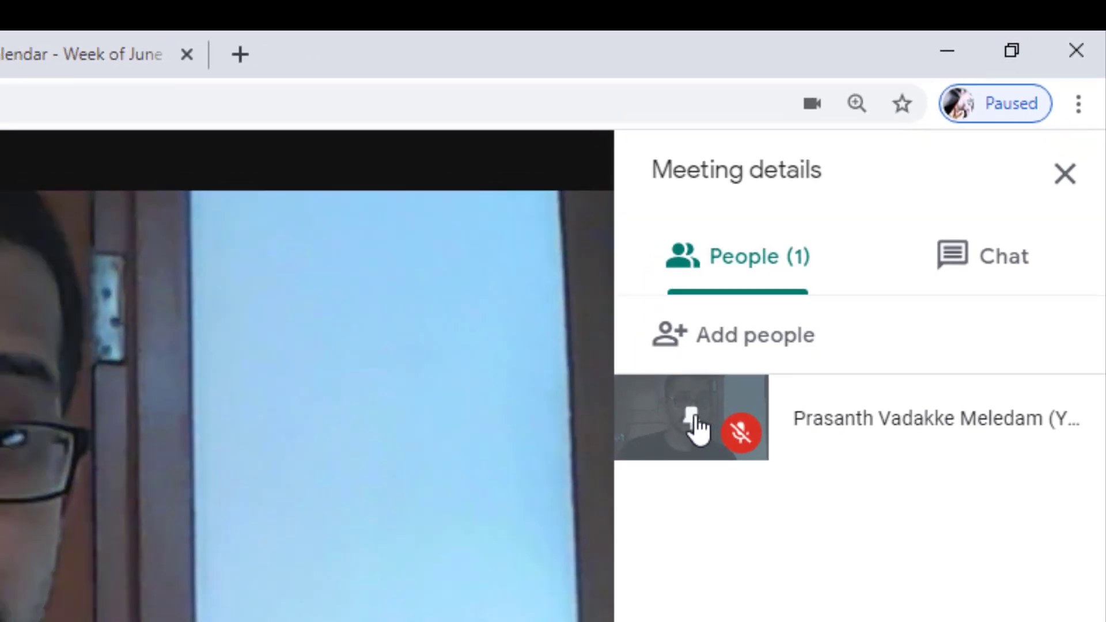
click(669, 446)
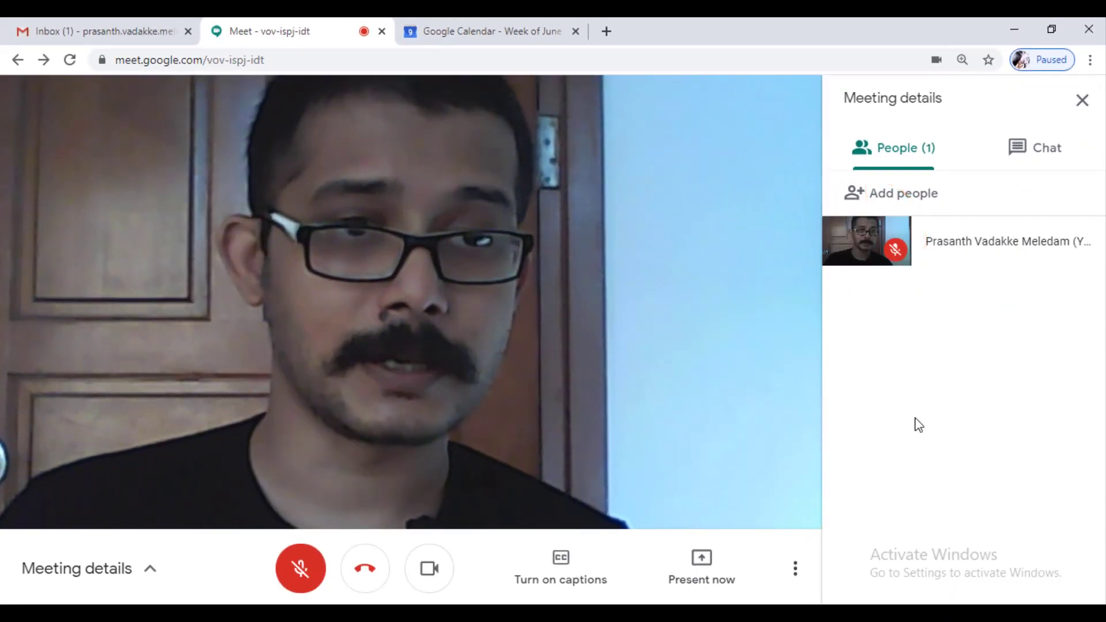
Examine the meeting chat, the presenting choices, the additional meeting options and the joining info.
click(1038, 151)
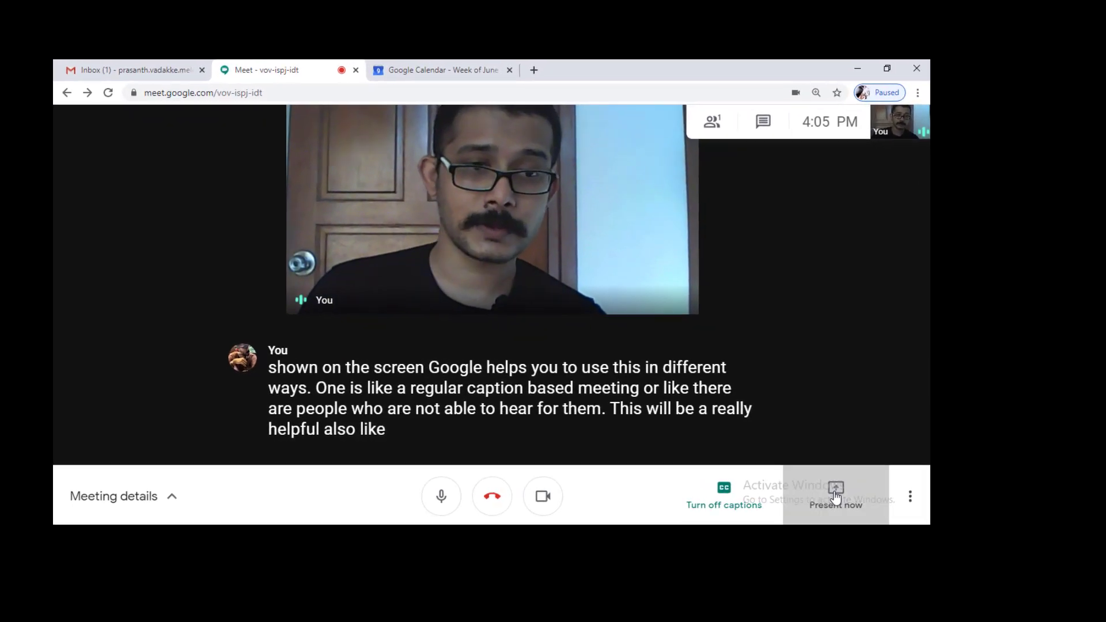
click(831, 494)
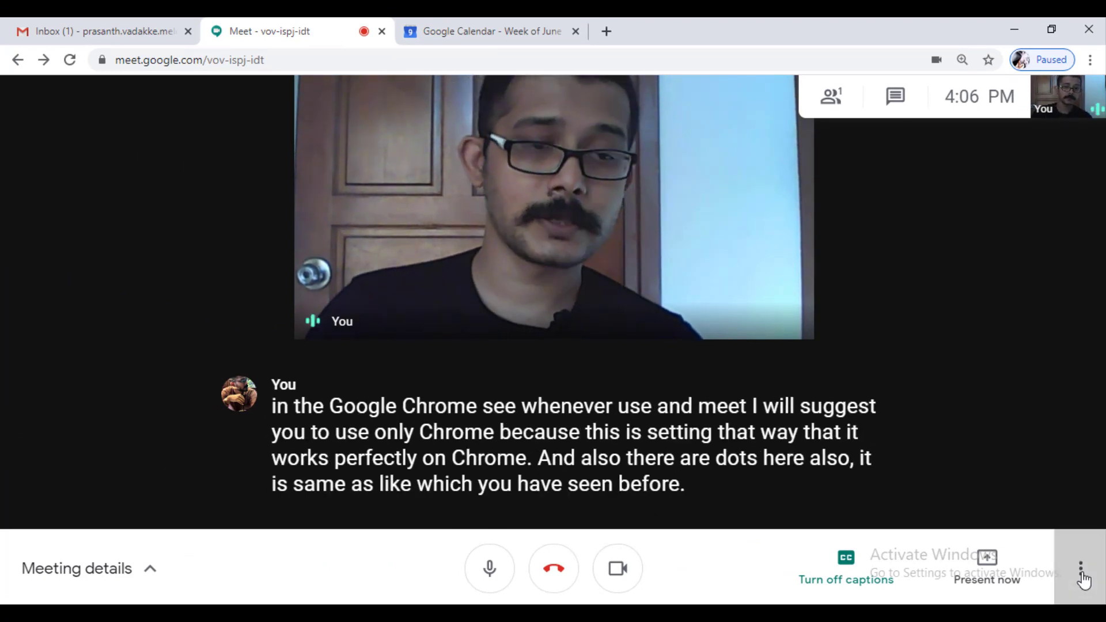
click(1085, 583)
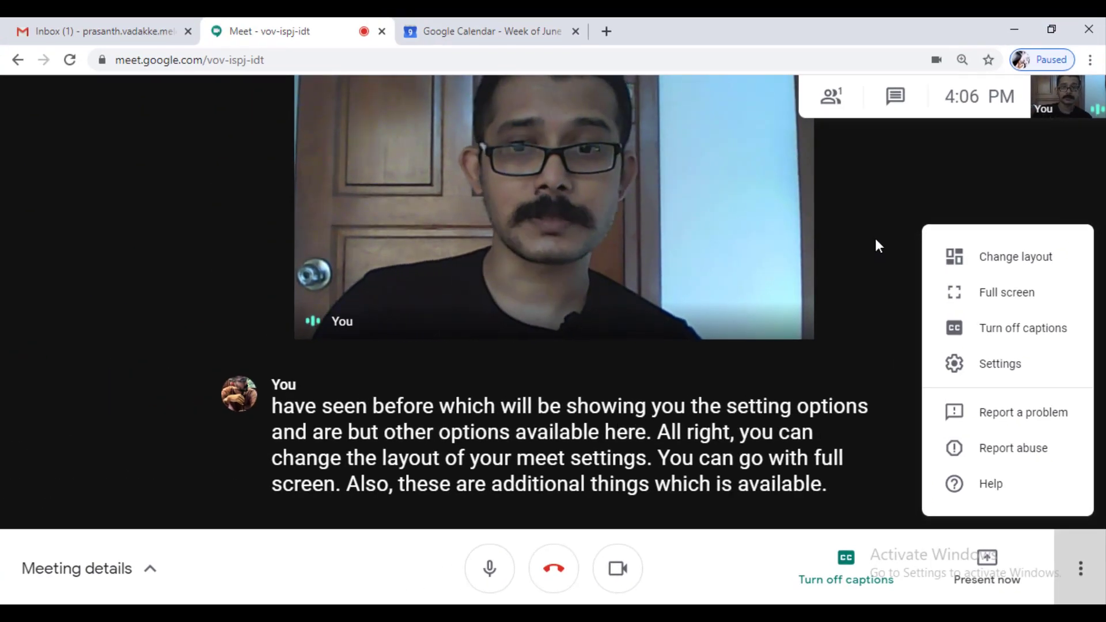
click(151, 573)
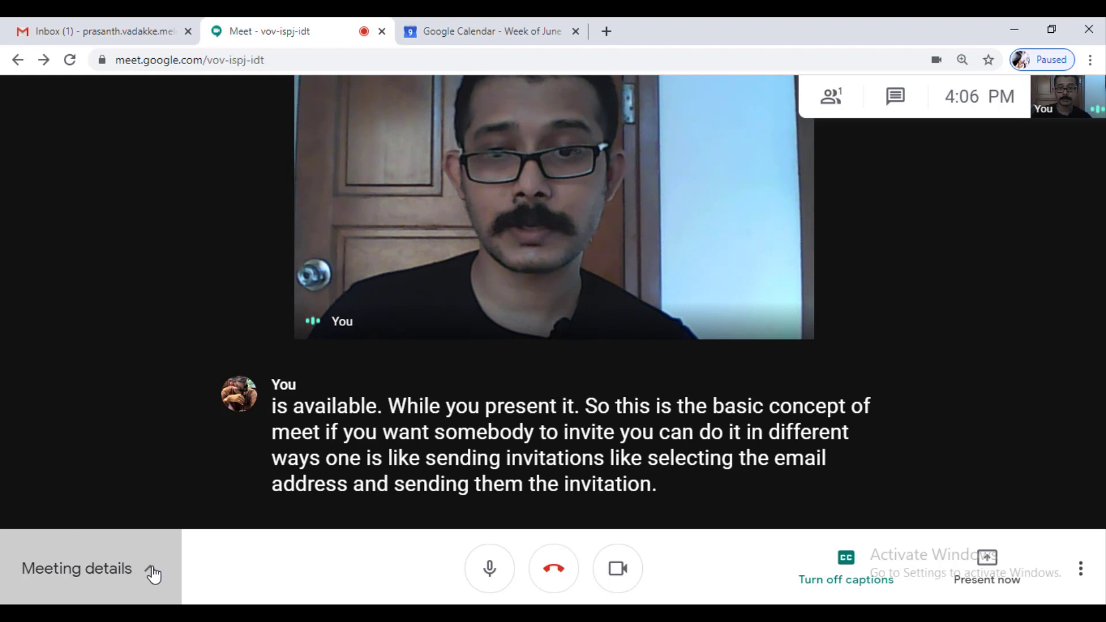
click(153, 574)
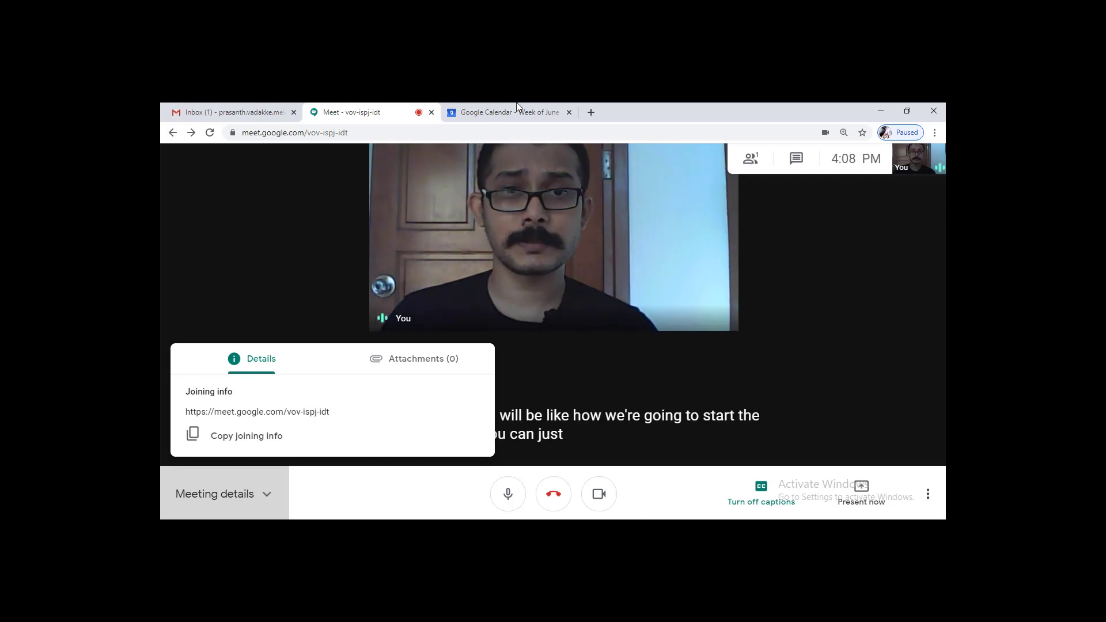
Switch to Google Calendar, start a new event titled "Google meet training" and add Google Meet video conferencing to it.
right_click(493, 109)
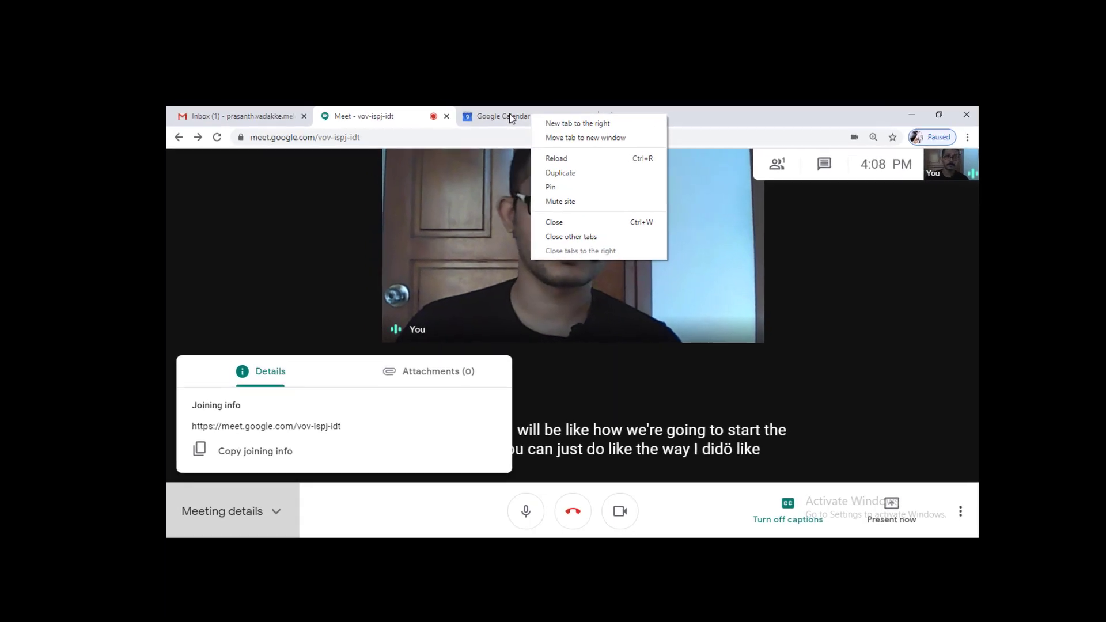
click(509, 114)
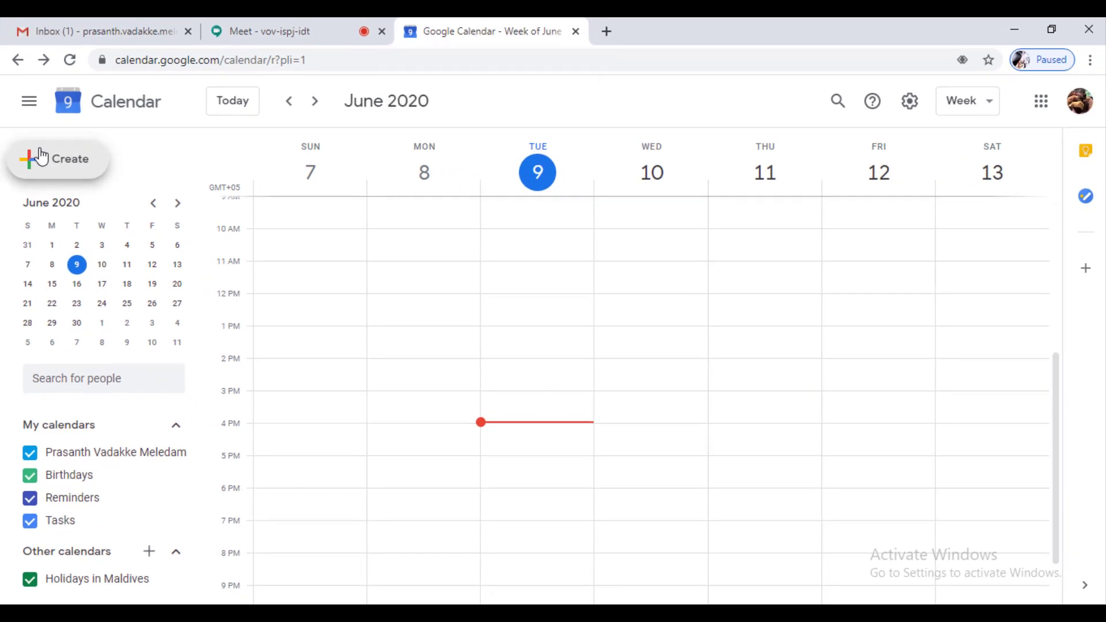
click(49, 166)
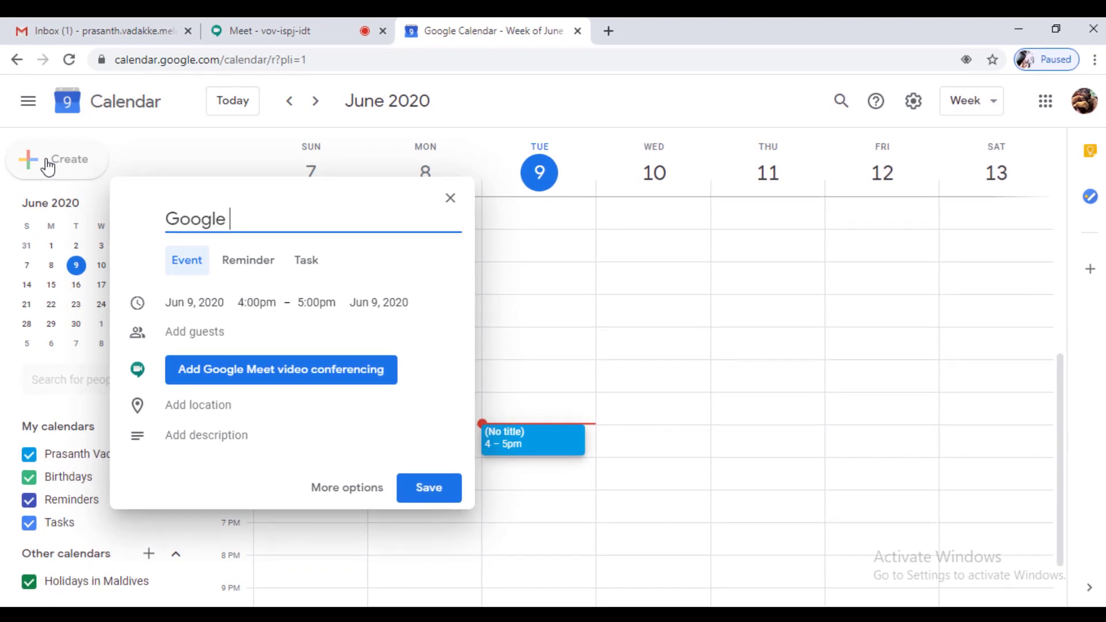
text(Google meet trainin)
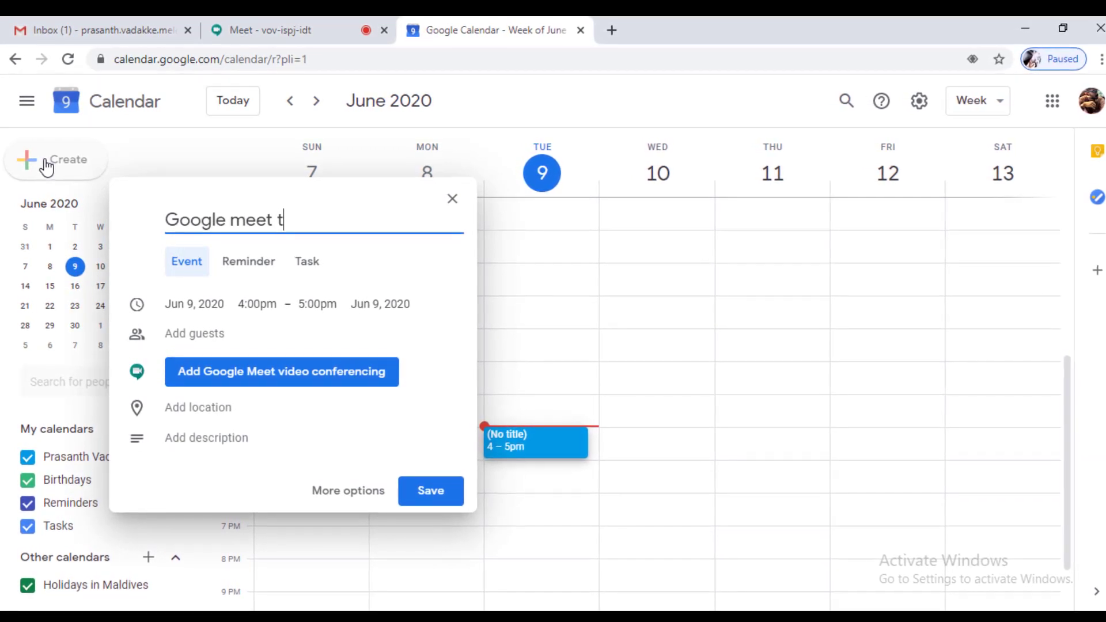
text(g)
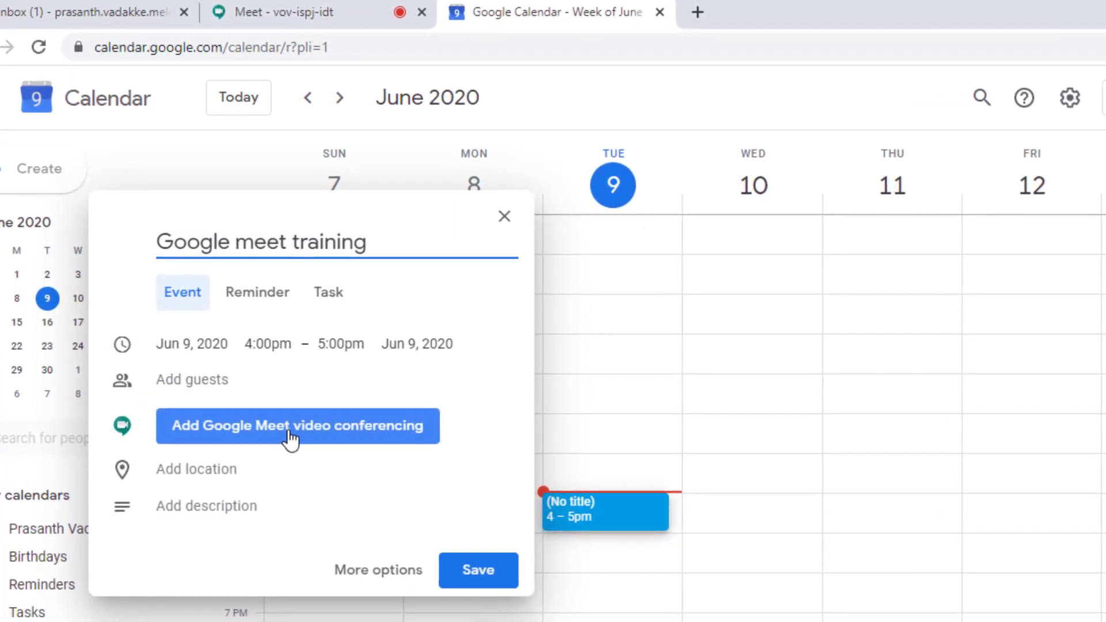
click(289, 435)
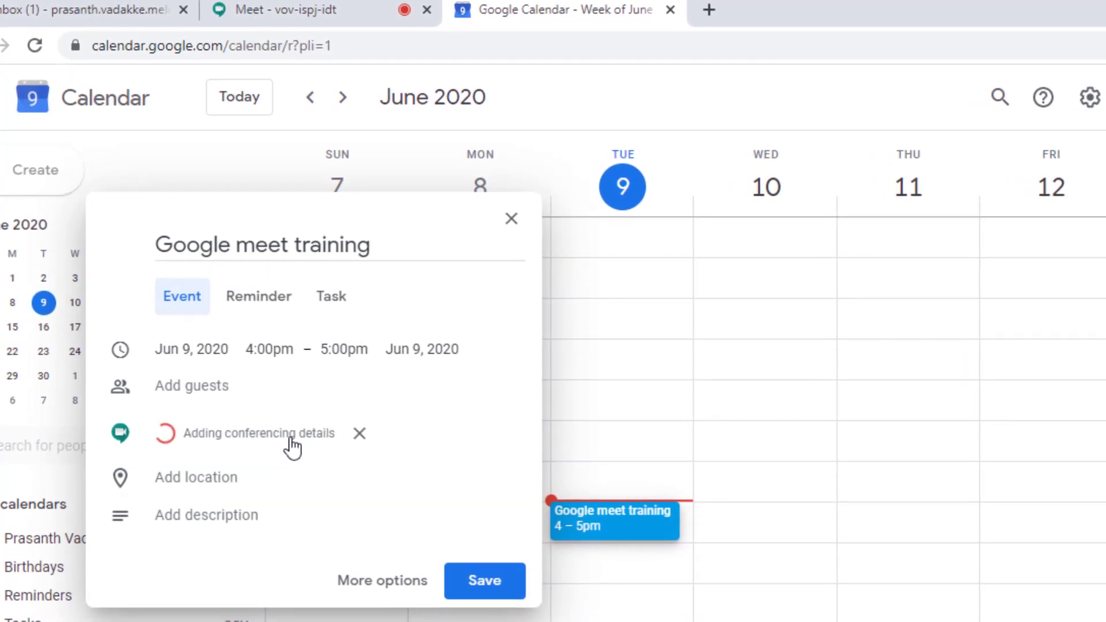